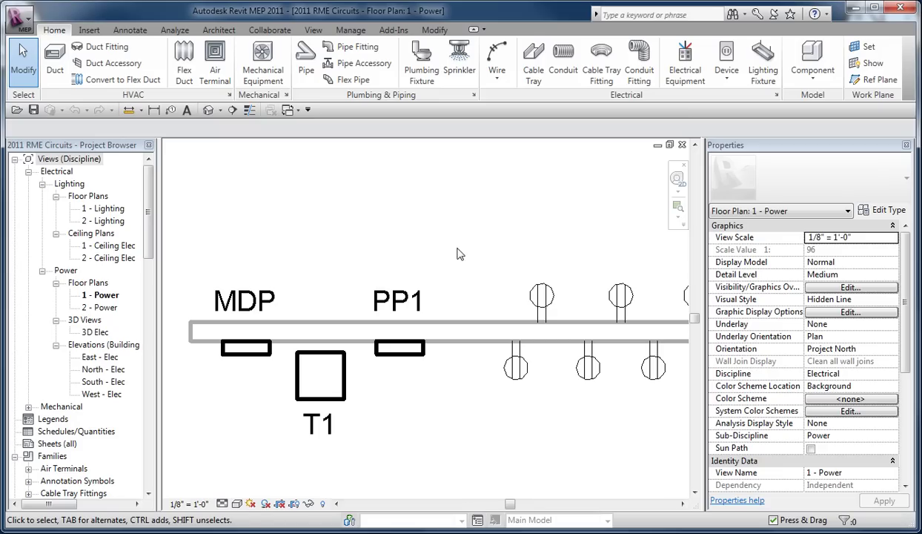
- Zoom the 1 - Power plan out with ZO to show MDP, T1, PP1 and all receptacles
left_click(543, 240)
key("z")
key("o")
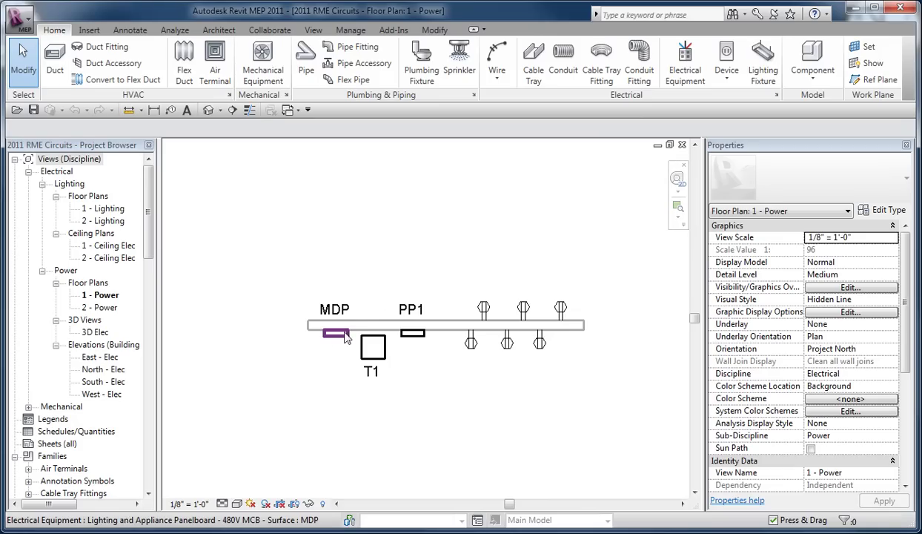
- Set panel MDP's distribution system to 480/277 Wye
left_click(525, 341)
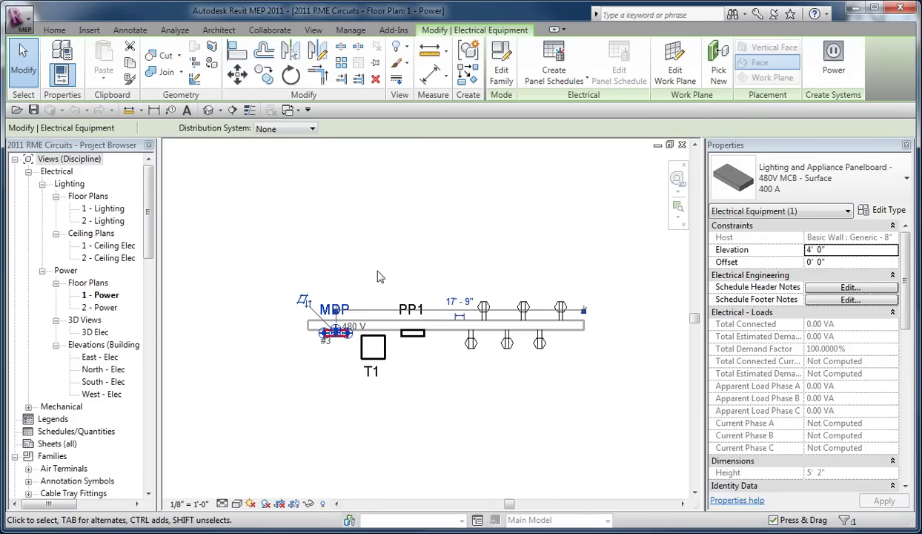
left_click(311, 131)
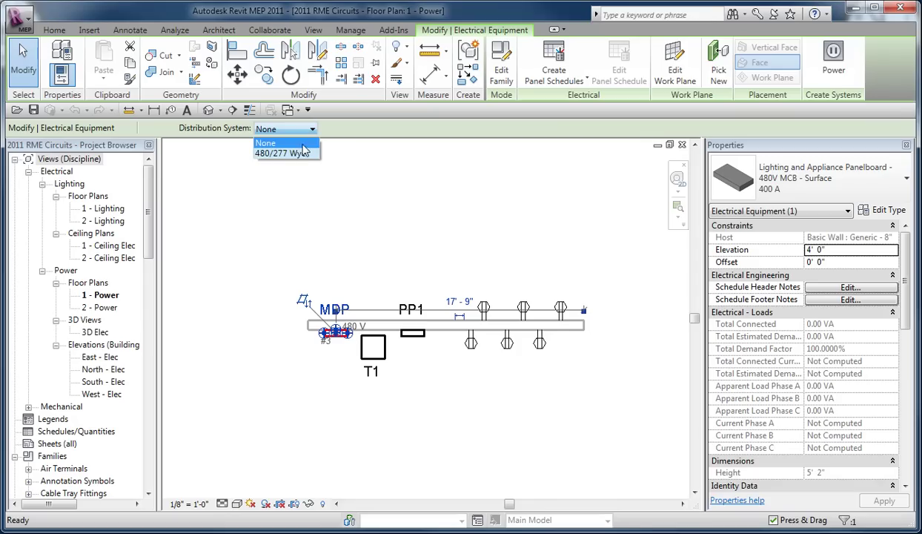
left_click(288, 154)
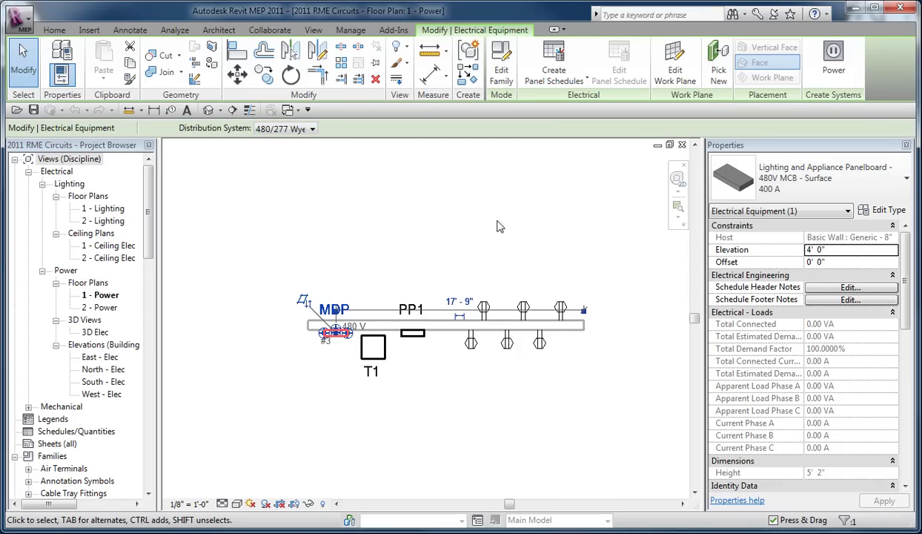
- Set panel PP1's distribution system to 120/208 Wye
left_click(413, 332)
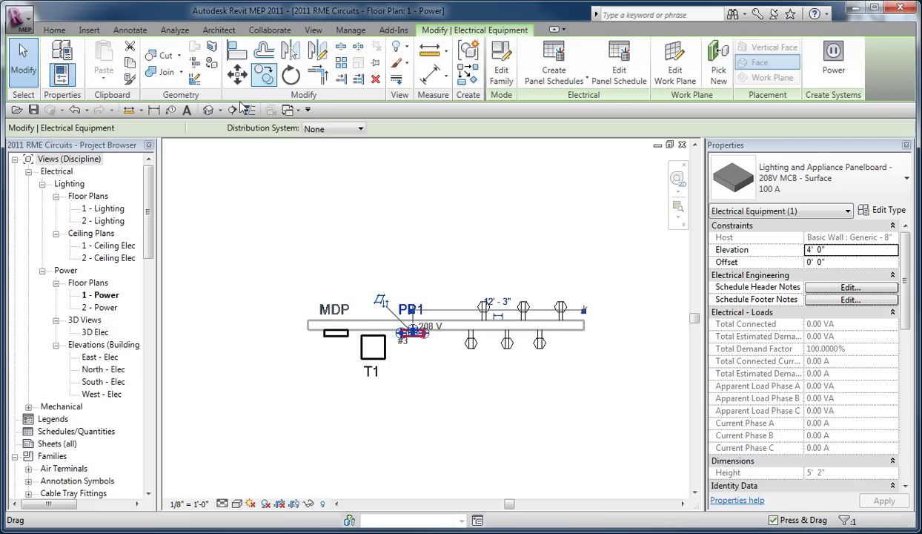
left_click(286, 129)
left_click(285, 153)
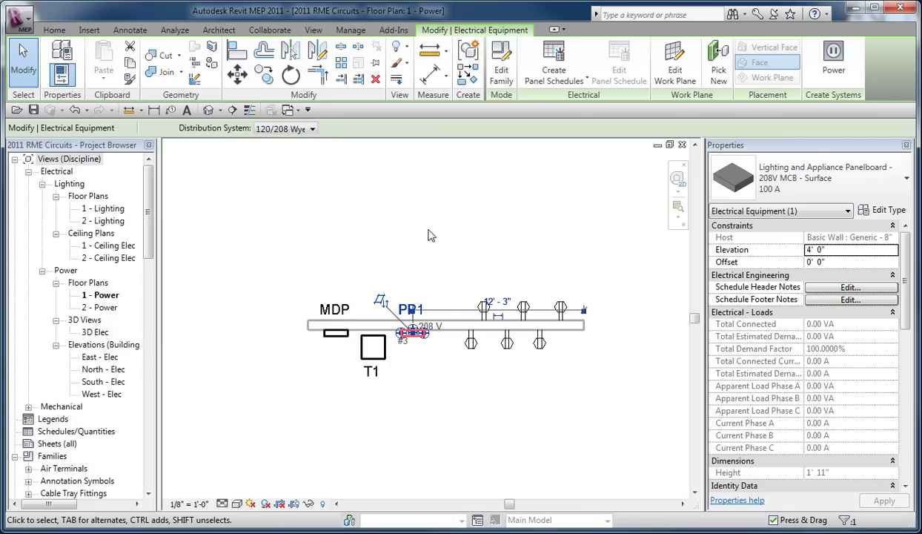
- Set transformer T1's primary distribution system to 480/277 Wye
left_click(384, 354)
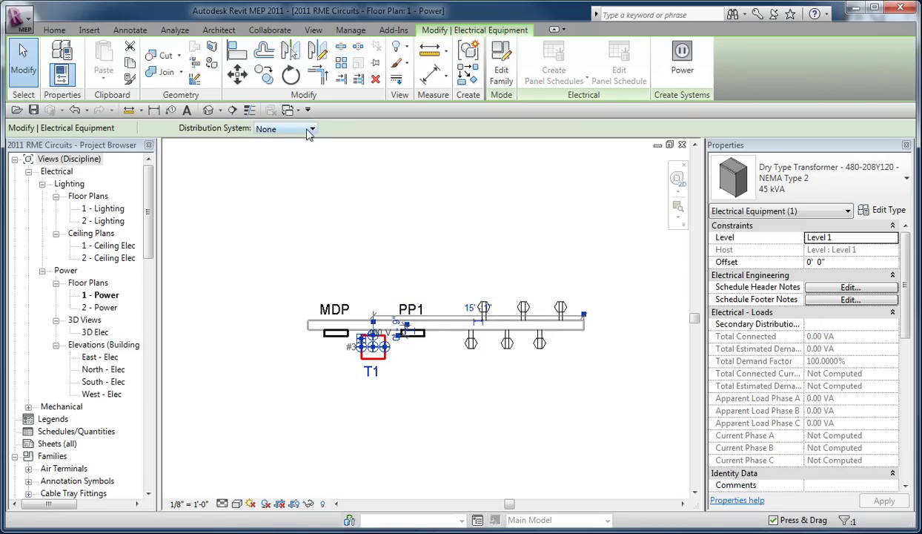
left_click(307, 130)
left_click(288, 153)
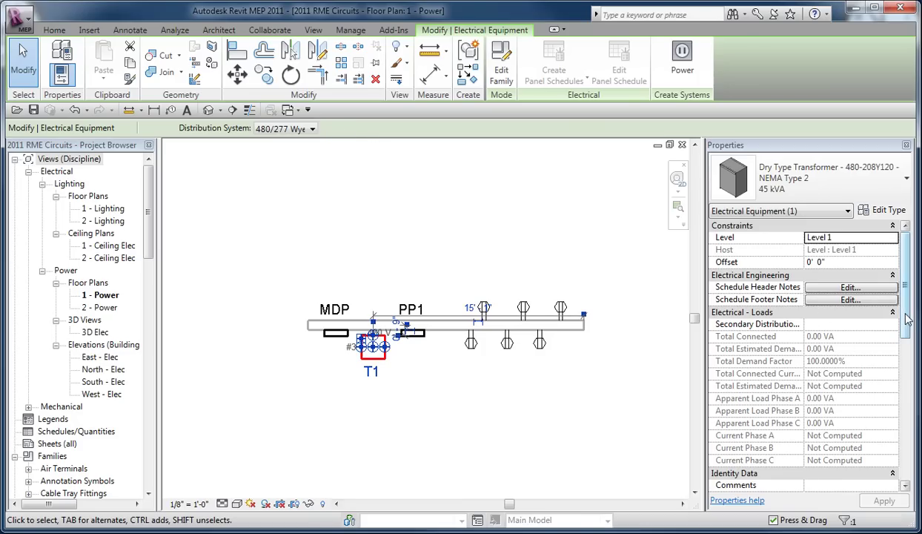
- Set T1's Secondary Distribution System to 120/208 Wye in Properties, then deselect it
scroll(907, 319, "down", 1)
scroll(907, 319, "up", 1)
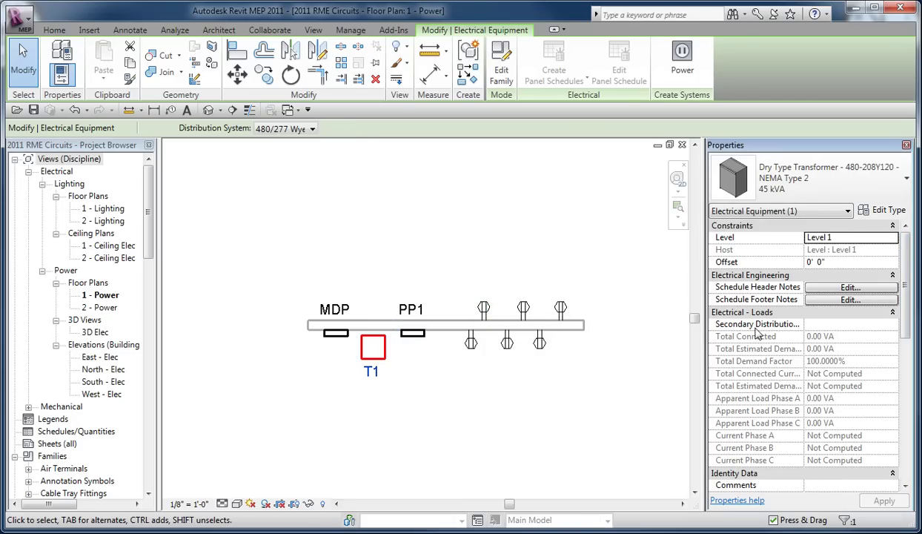
left_click(809, 324)
left_click(893, 326)
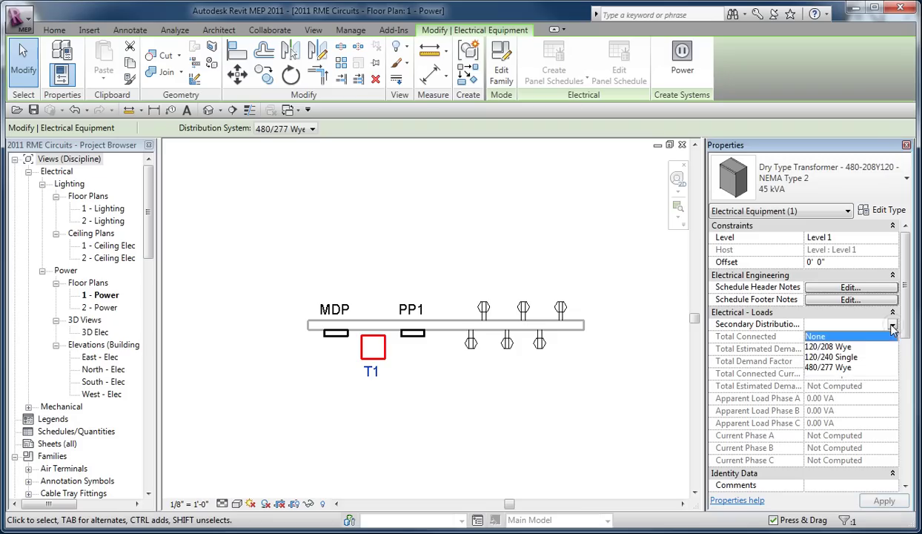
left_click(829, 346)
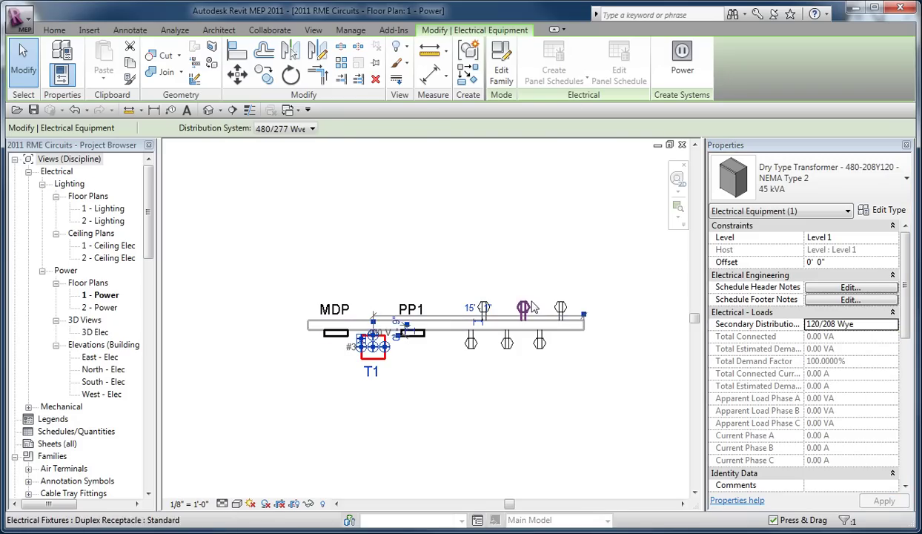
left_click(501, 250)
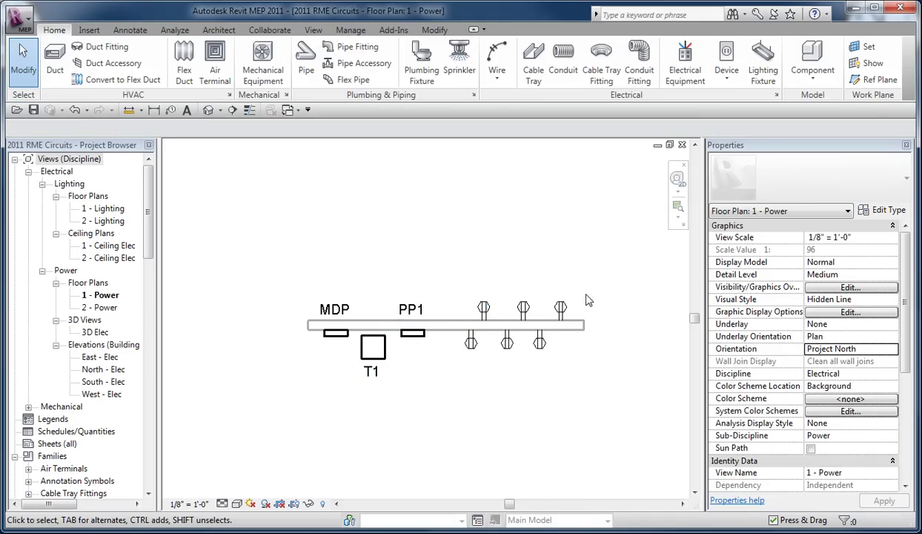
- Create a 120 V, 20 A power circuit for the upper-right duplex receptacle and reselect it
left_click(561, 308)
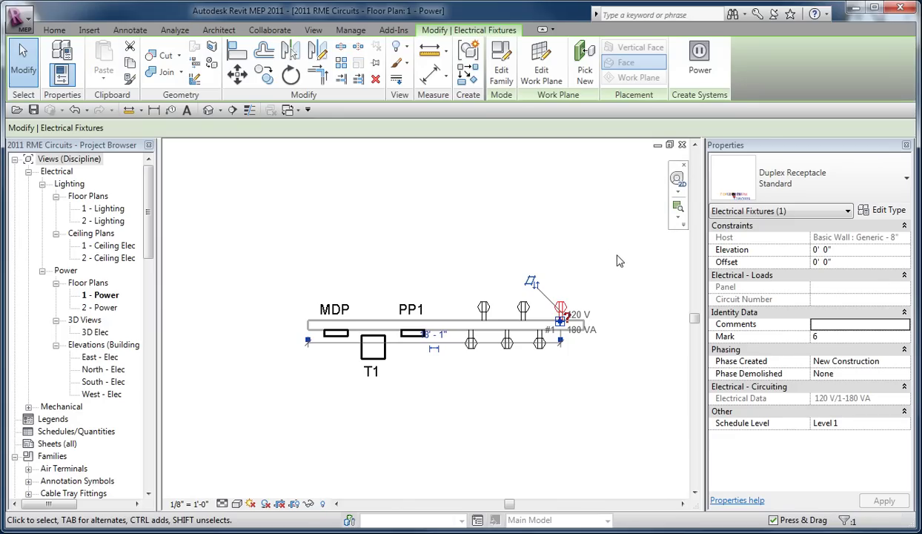
left_click(705, 65)
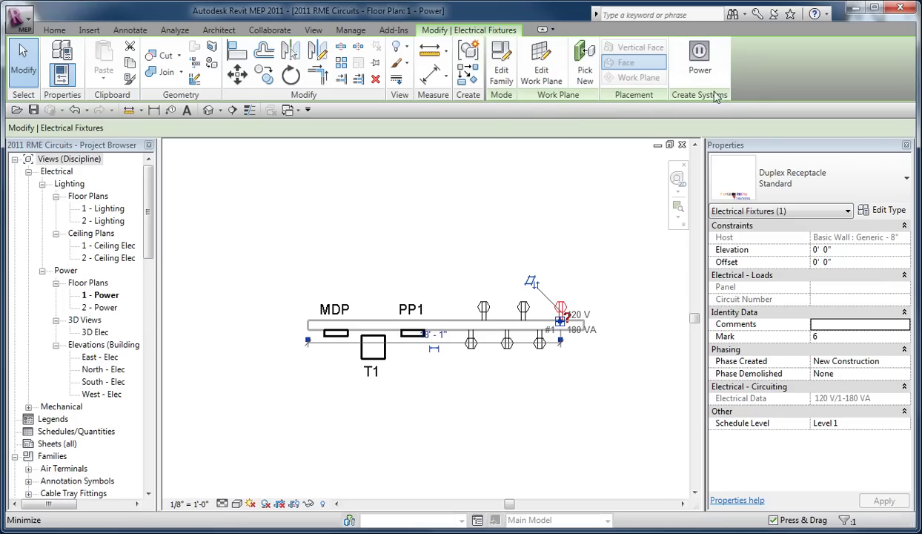
left_click(610, 187)
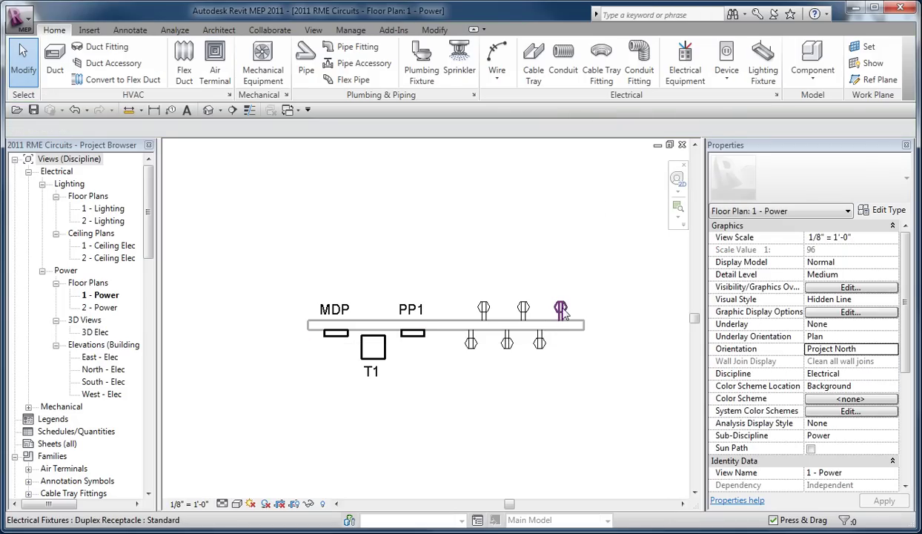
left_click(561, 312)
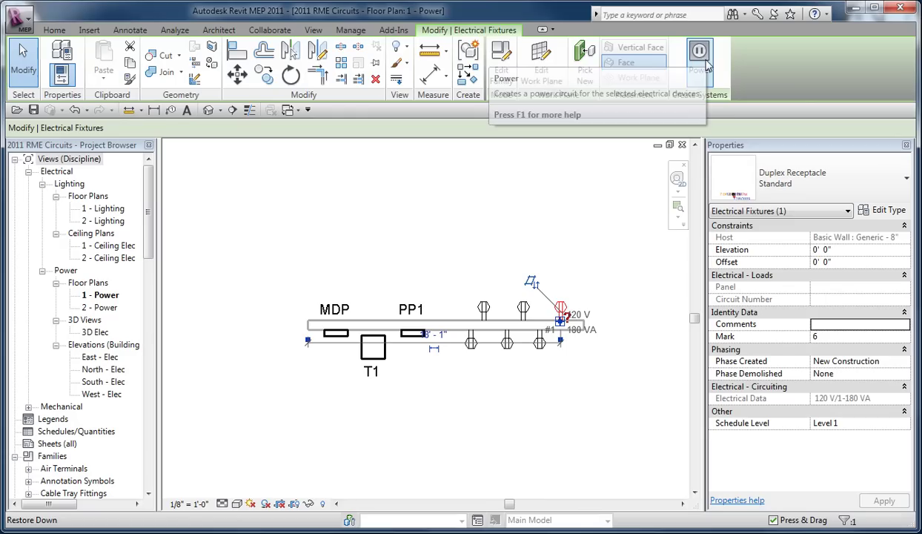
left_click(699, 52)
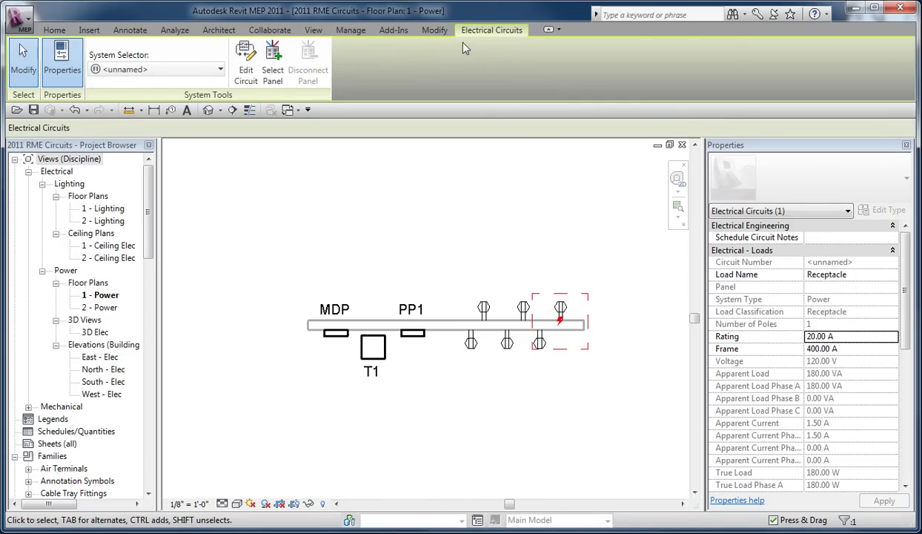
left_click(23, 60)
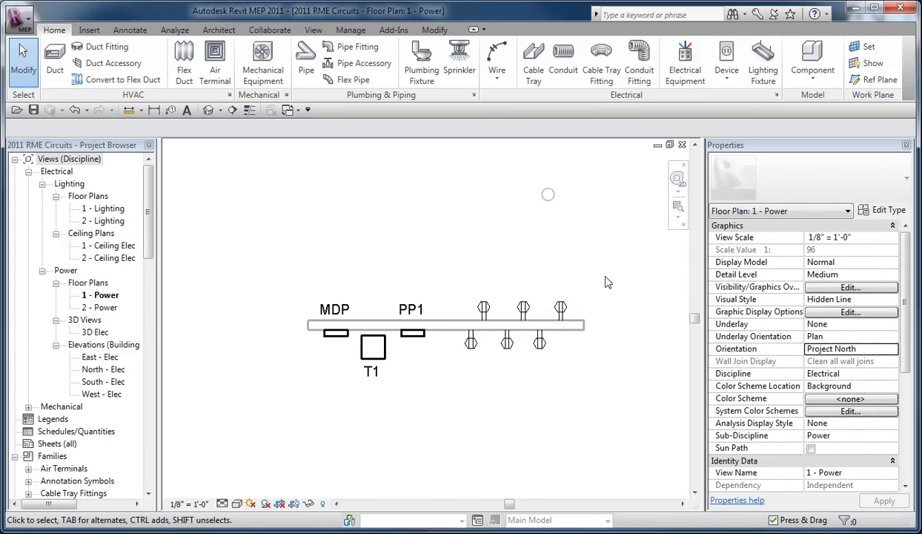
left_click(560, 308)
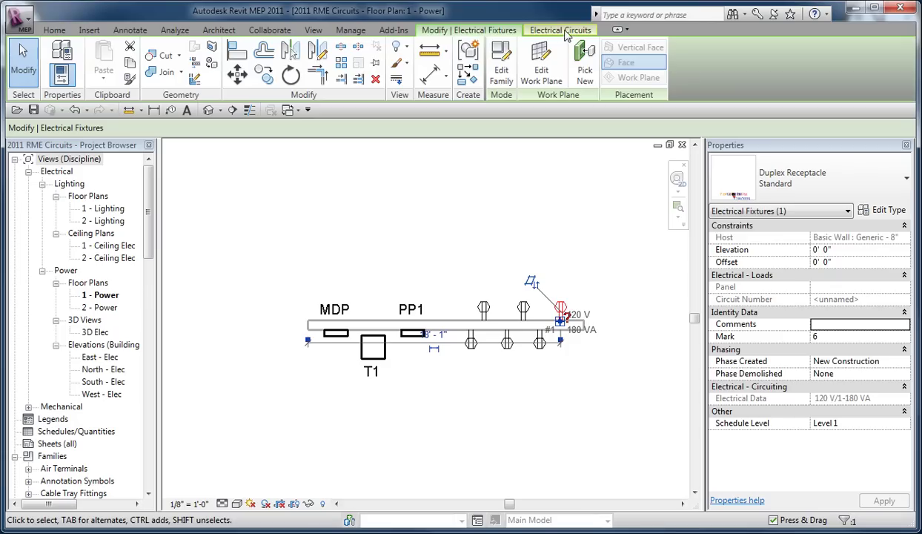
left_click(555, 32)
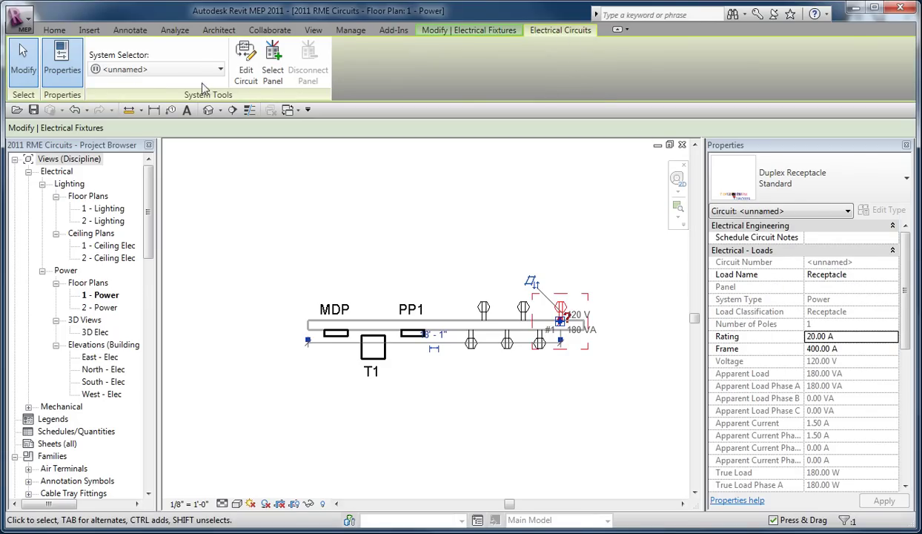
- Edit the receptacle circuit to add the two remaining upper receptacles
left_click(247, 67)
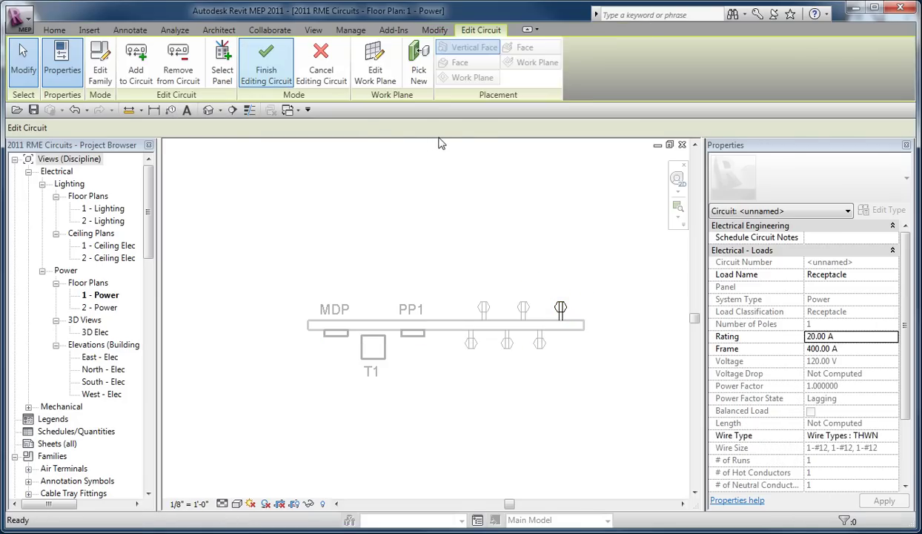
left_click(109, 74)
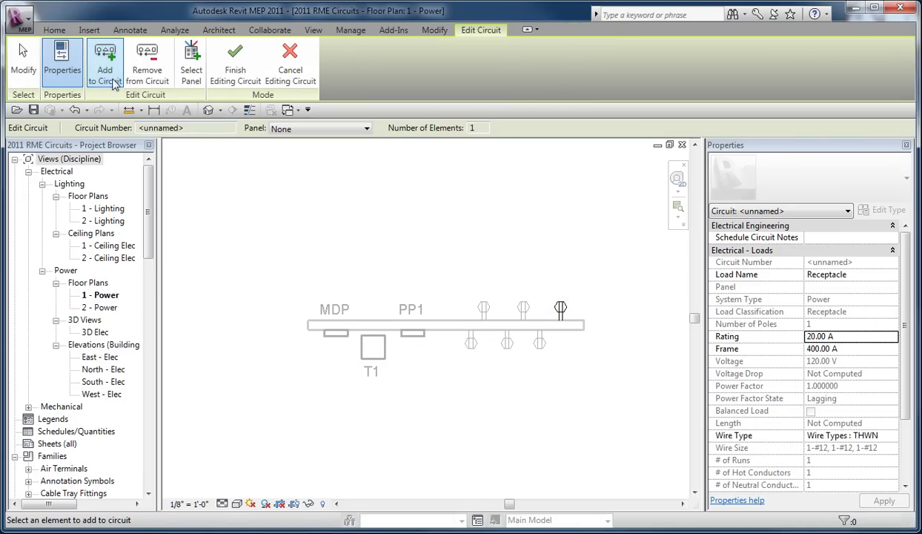
left_click(522, 310)
left_click(483, 310)
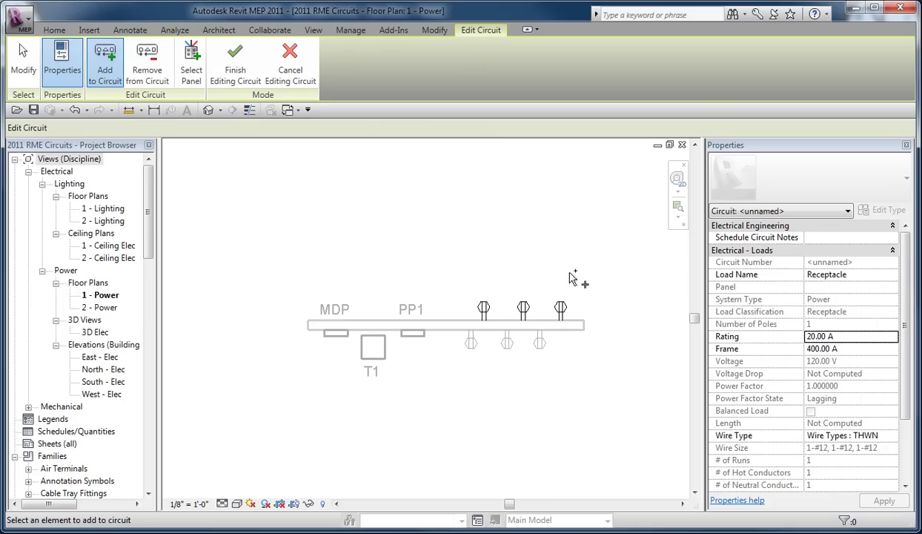
- Assign the circuit to panel PP1 and finish editing it as circuit 1
left_click(191, 67)
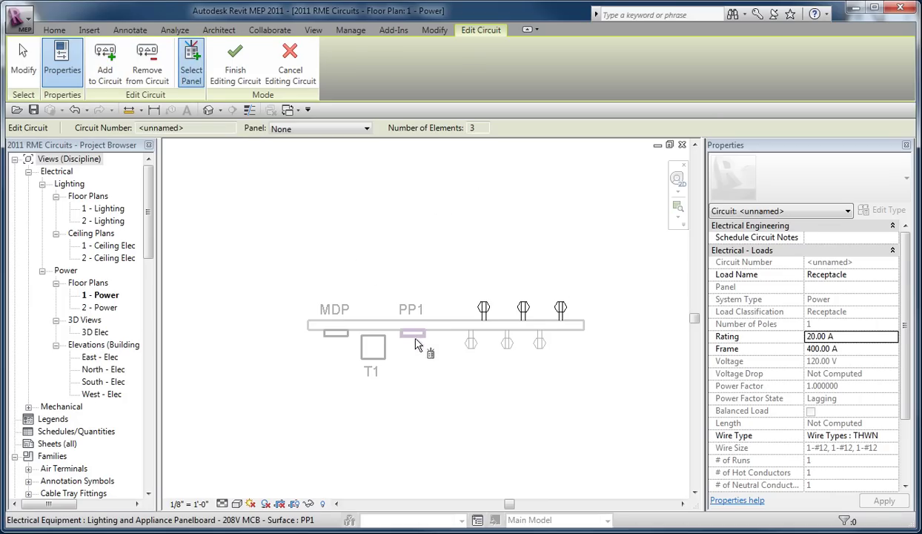
left_click(367, 129)
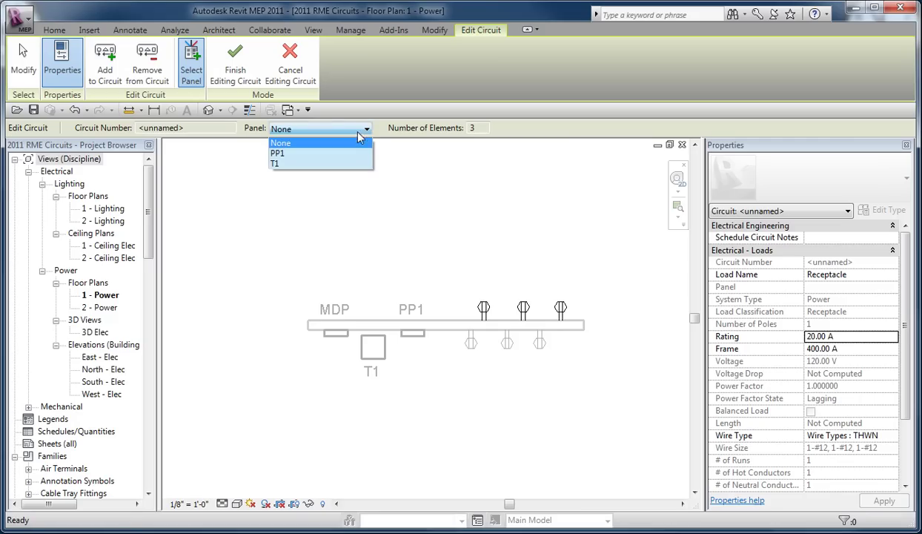
left_click(285, 155)
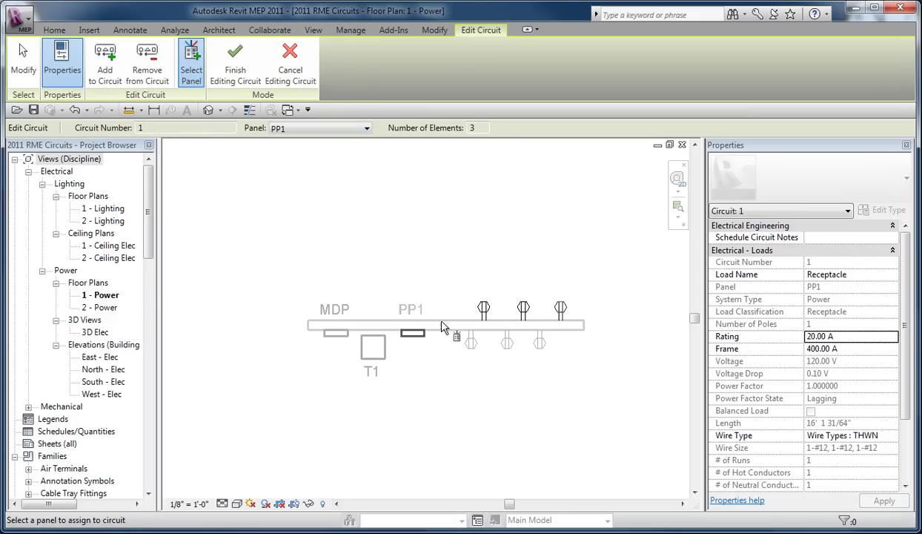
left_click(237, 63)
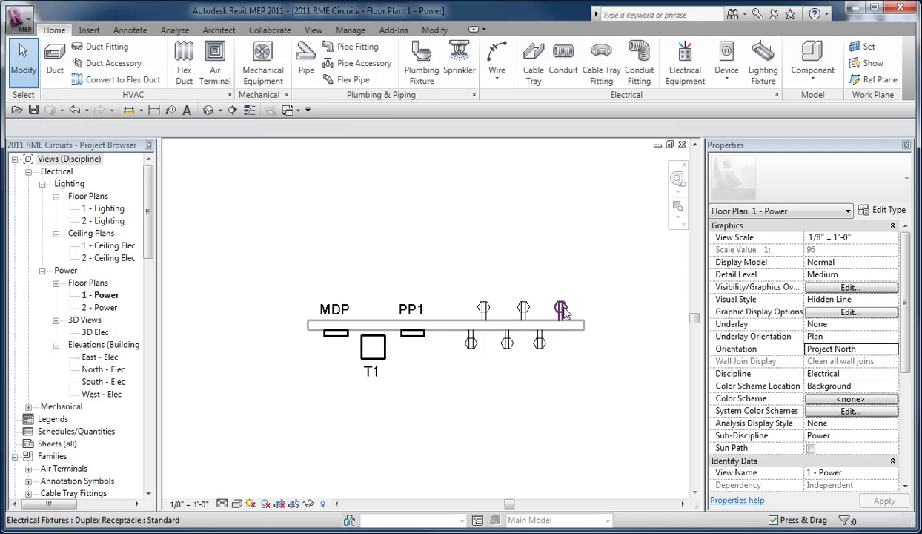
key("Tab")
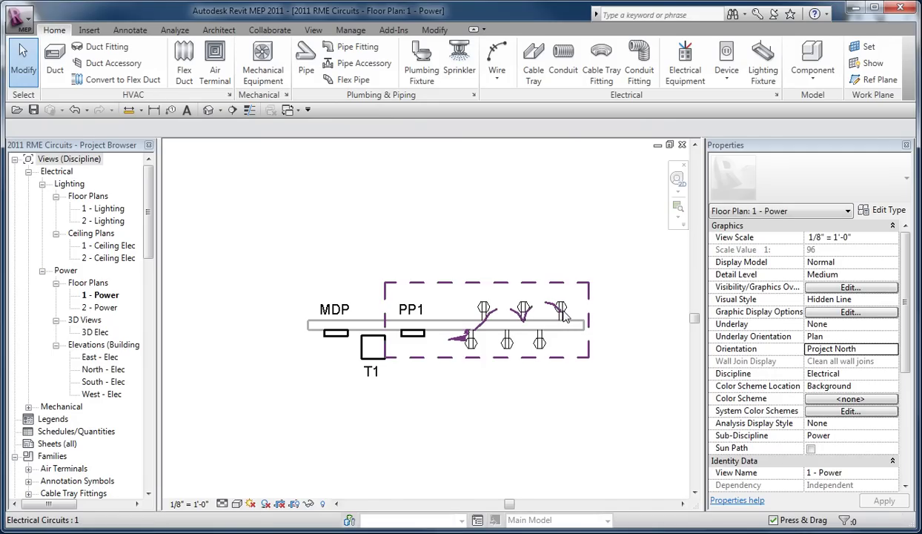
left_click(564, 314)
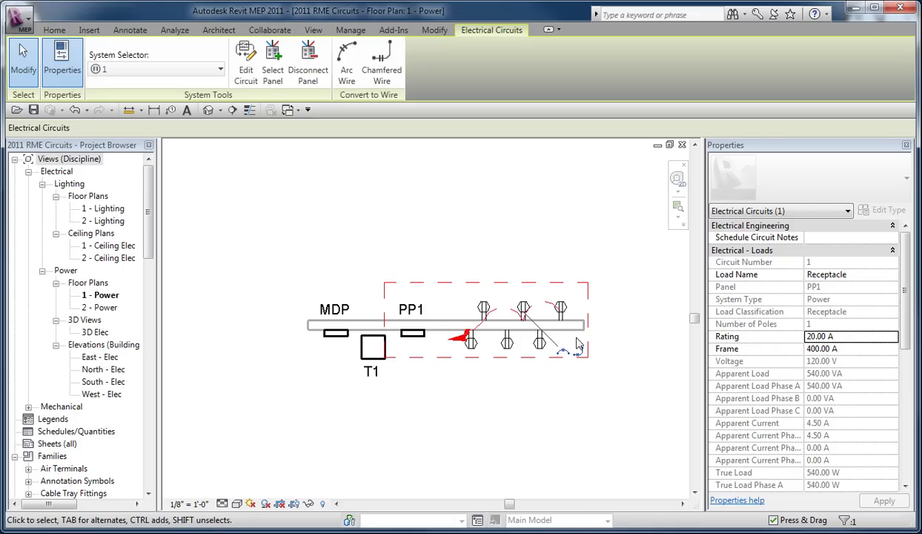
left_click(561, 243)
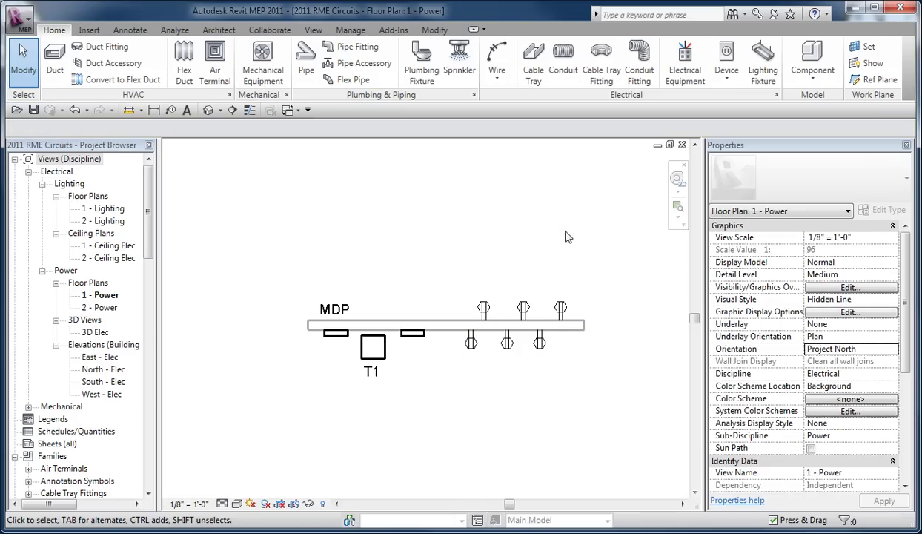
- Box-select the three lower receptacles and circuit them to panel PP1 as circuit 2
left_click(540, 343)
left_click_drag(557, 362, 470, 349)
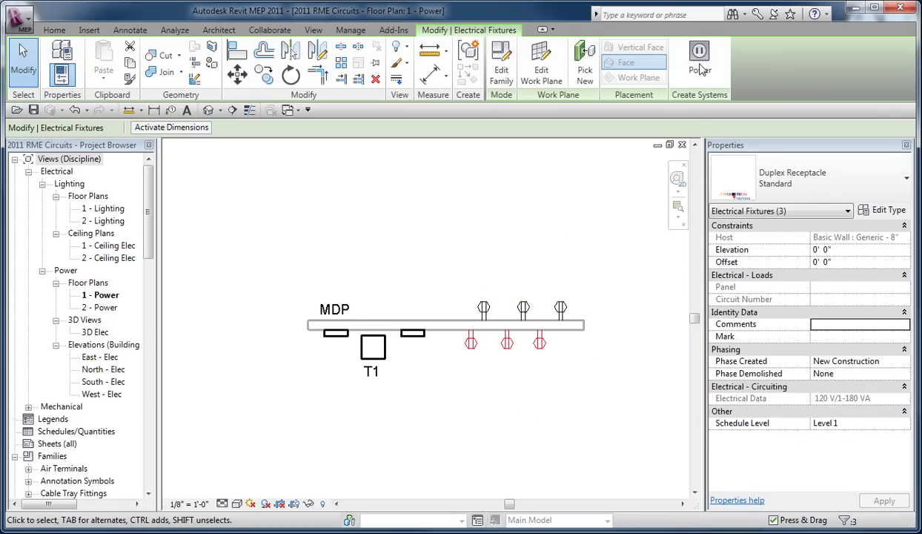
left_click(701, 70)
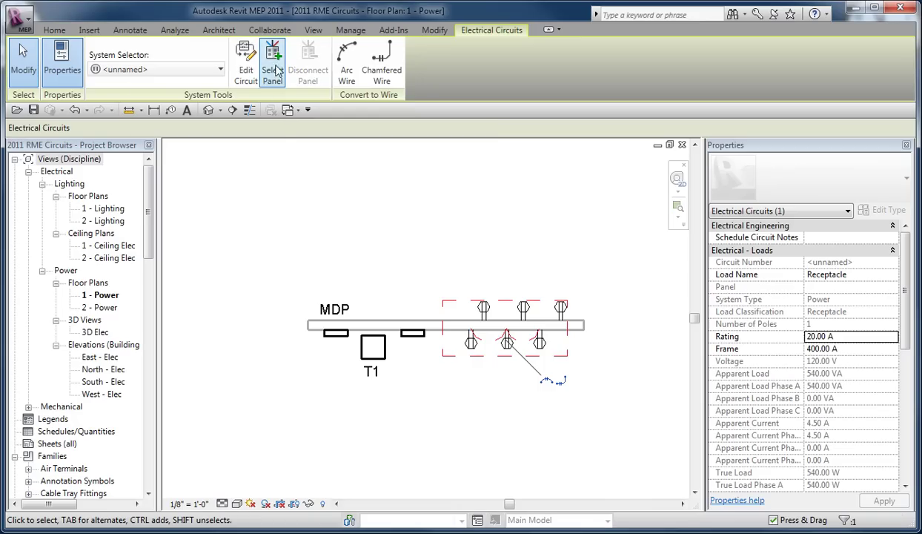
left_click(271, 60)
left_click(436, 352)
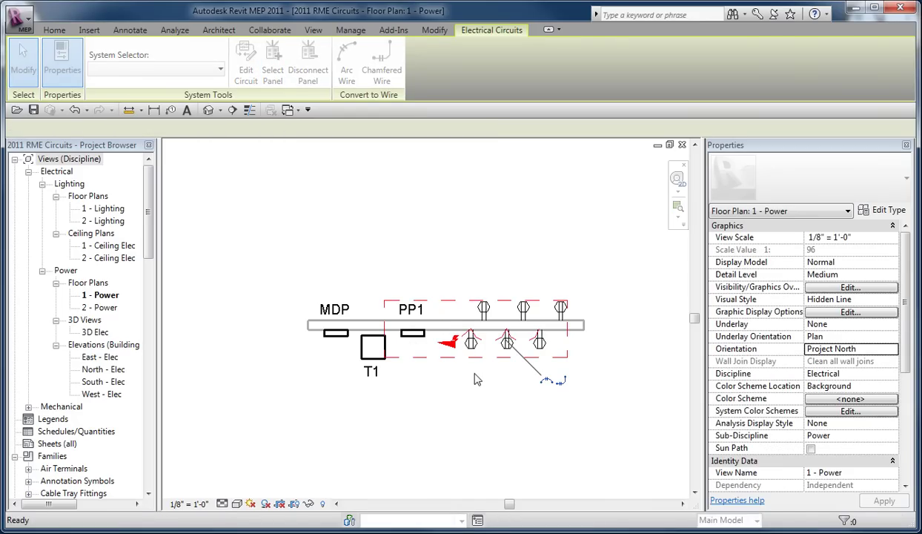
left_click(394, 231)
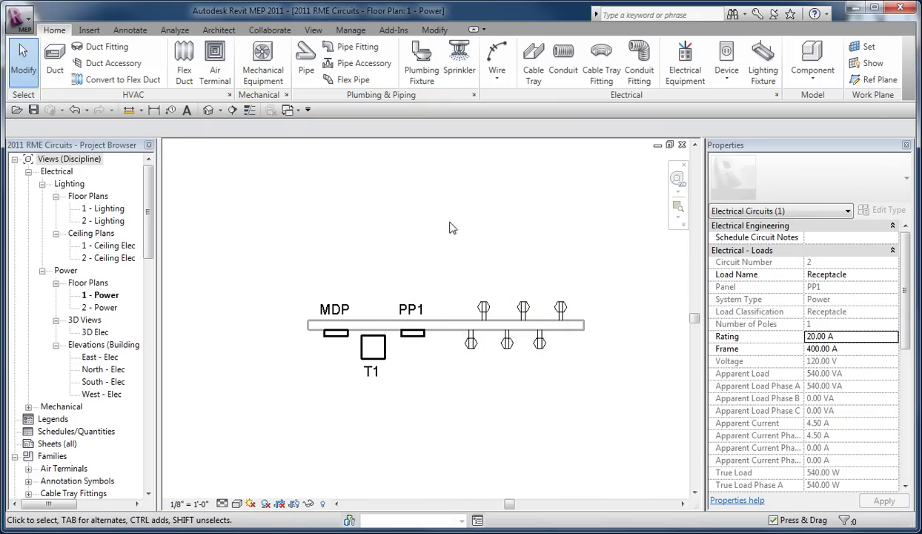
- Create panel PP1's schedule from the default template
left_click(585, 333)
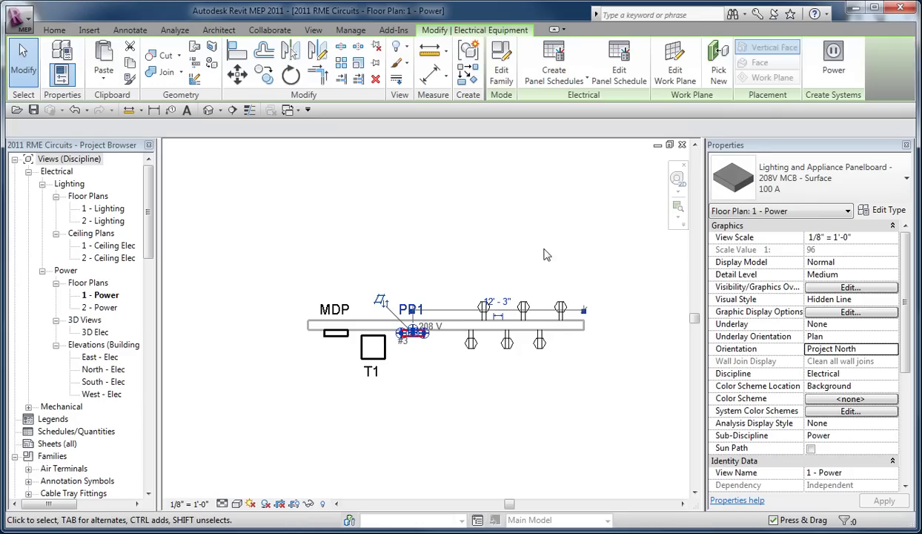
left_click(554, 74)
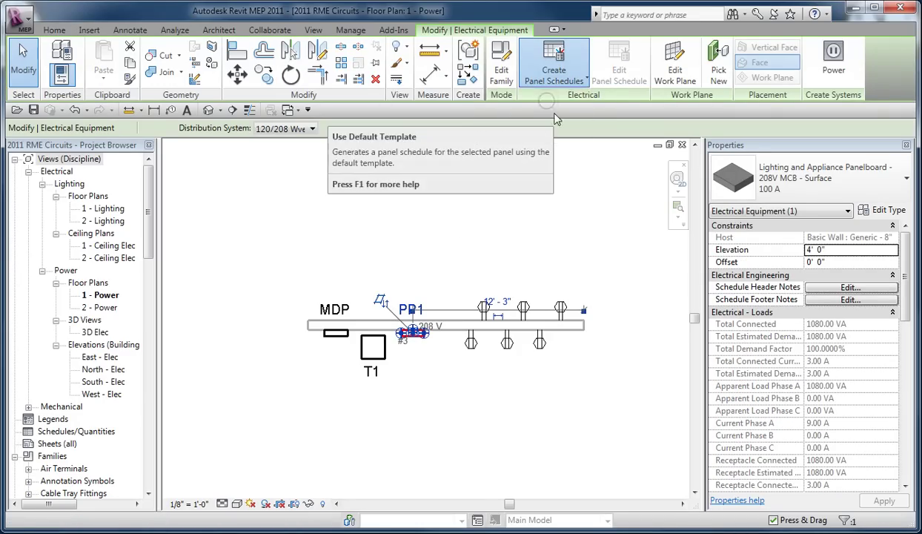
left_click(549, 111)
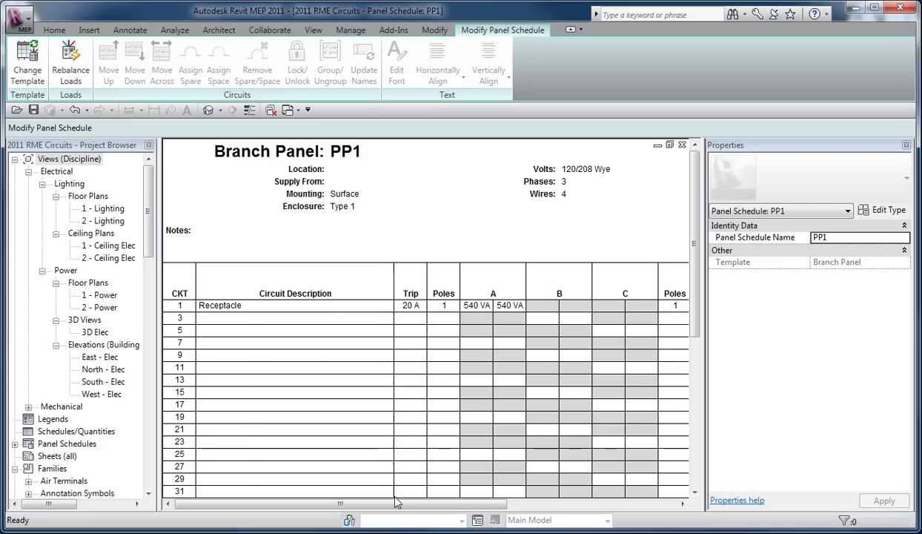
left_click_drag(341, 504, 376, 503)
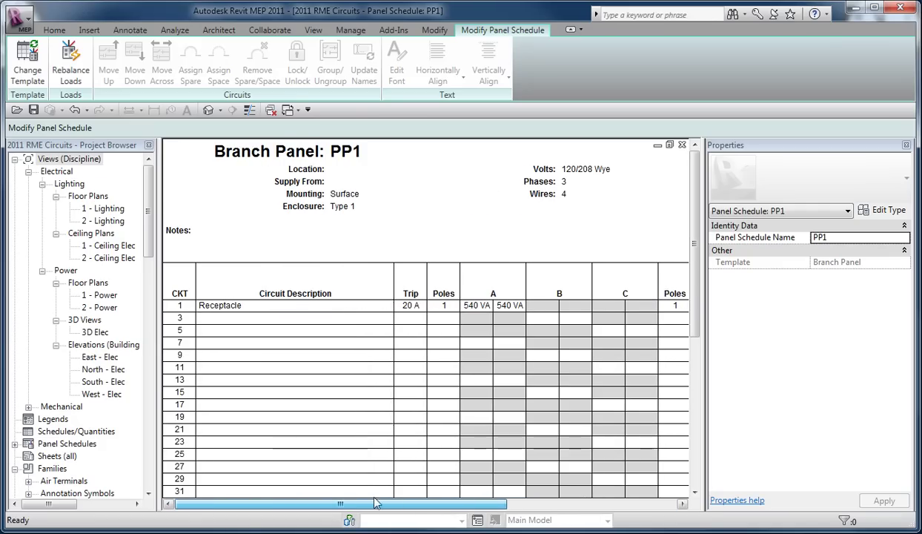
- Move the receptacle circuit from slot 1 down to slot 5, then across to slot 6 on phase C
left_click(185, 305)
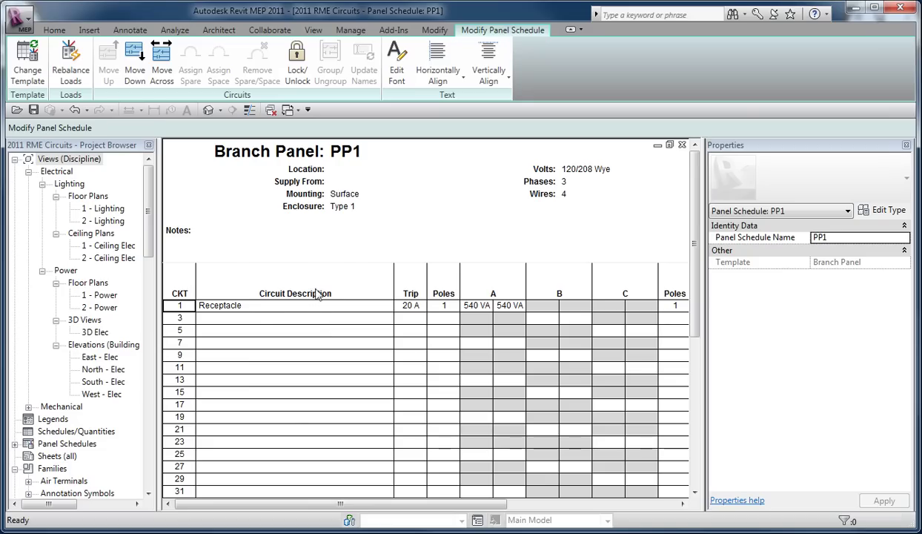
left_click(133, 71)
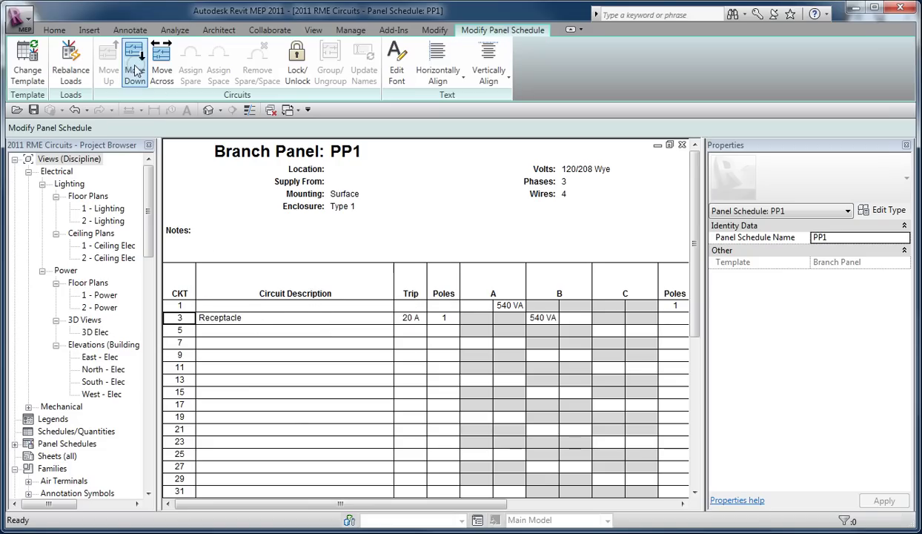
left_click(132, 74)
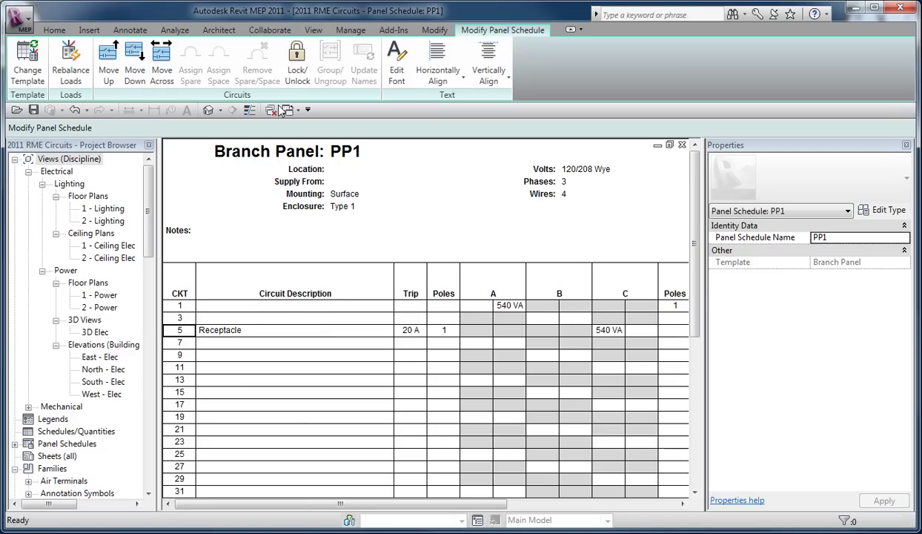
left_click(161, 71)
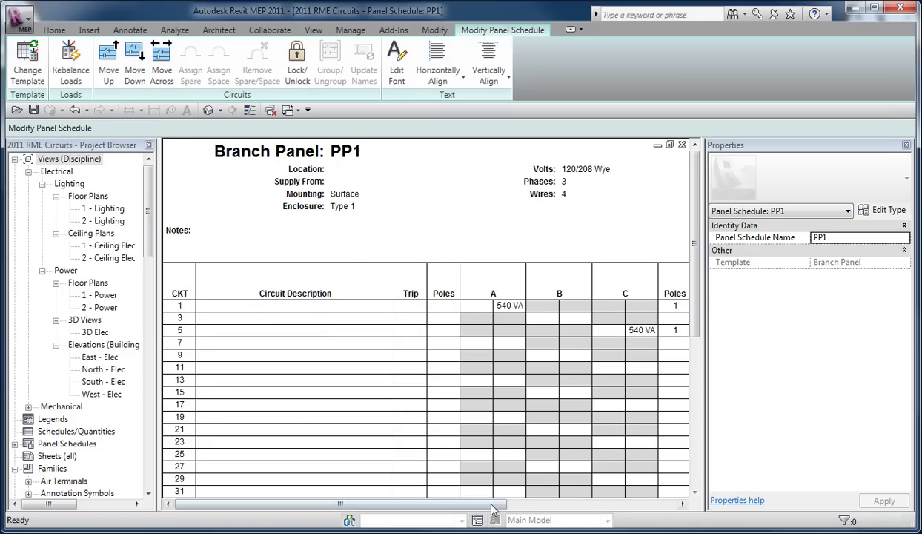
- Scroll across the schedule to check it, then close the PP1 schedule view
left_click_drag(492, 508, 609, 506)
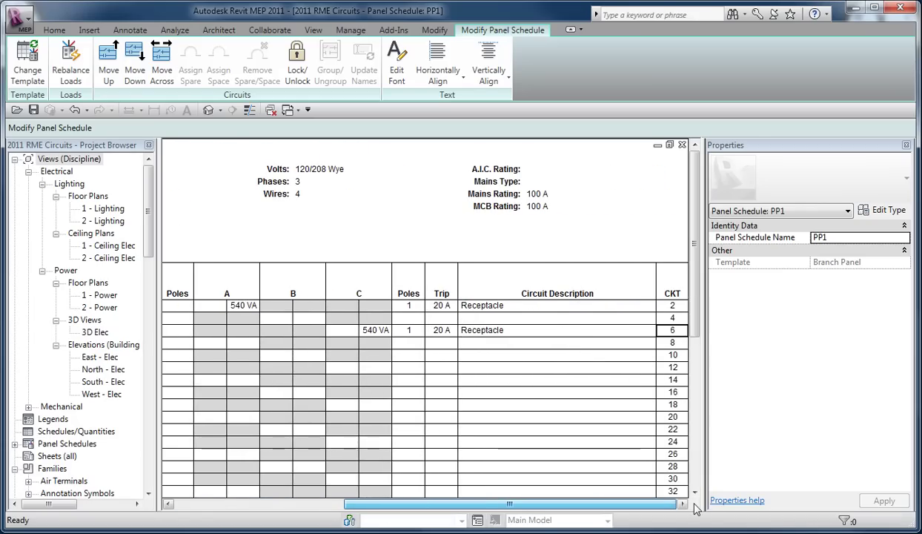
left_click_drag(660, 506, 411, 490)
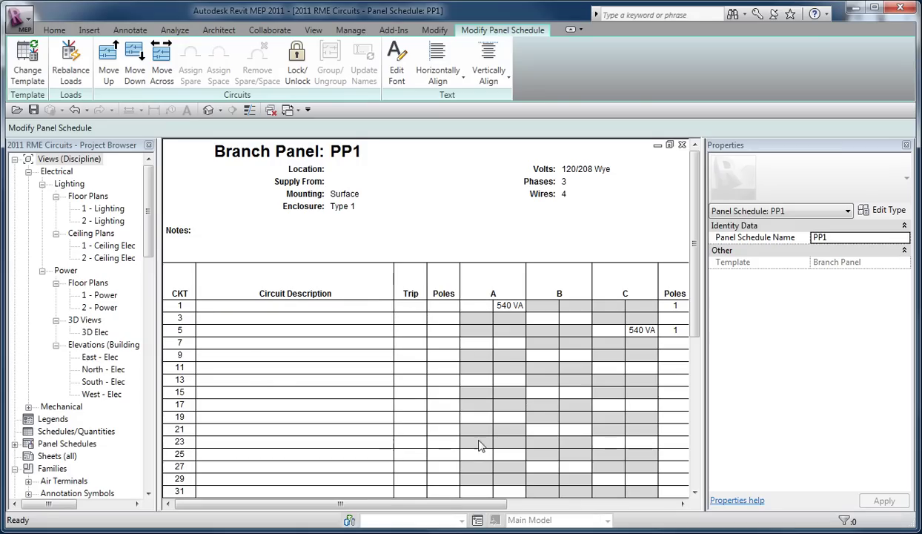
left_click(682, 145)
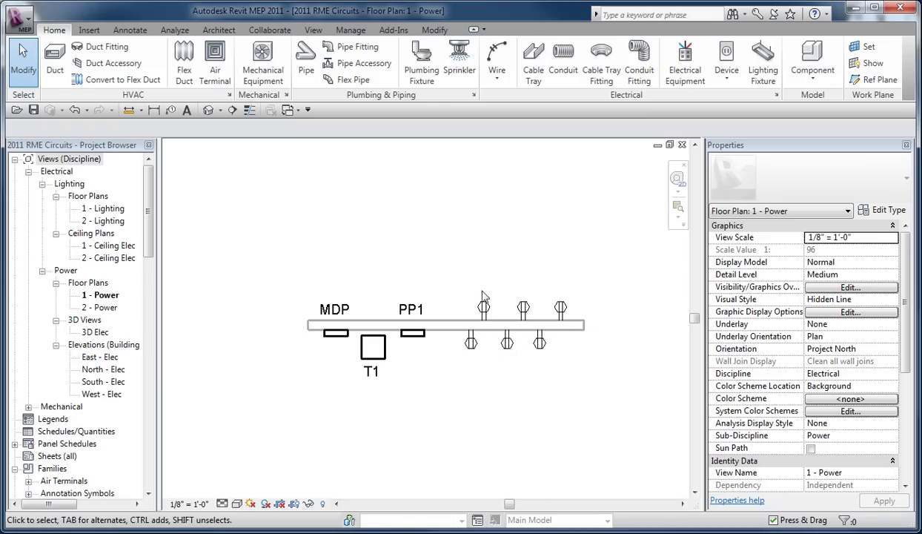
- Circuit panel PP1 to transformer T1 as a 3-pole, 208 V circuit numbered 1
left_click(466, 378)
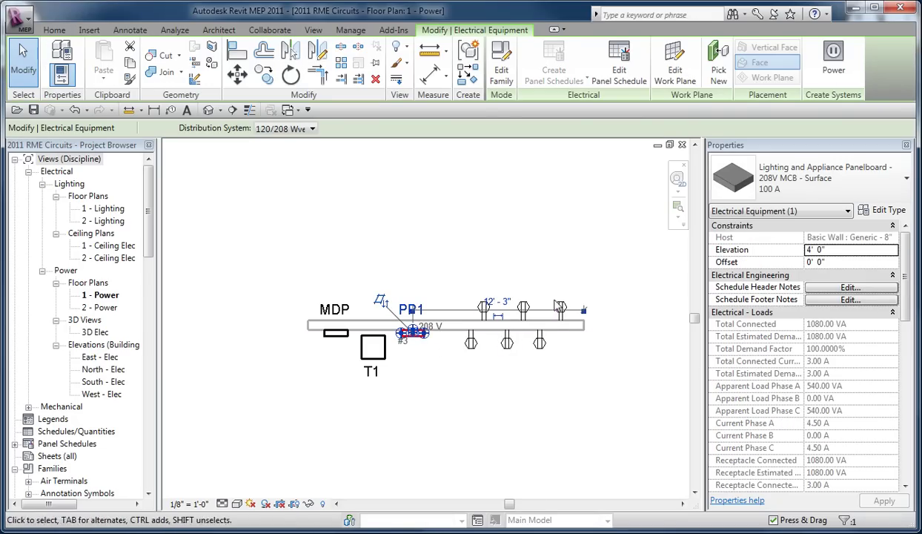
left_click(521, 389)
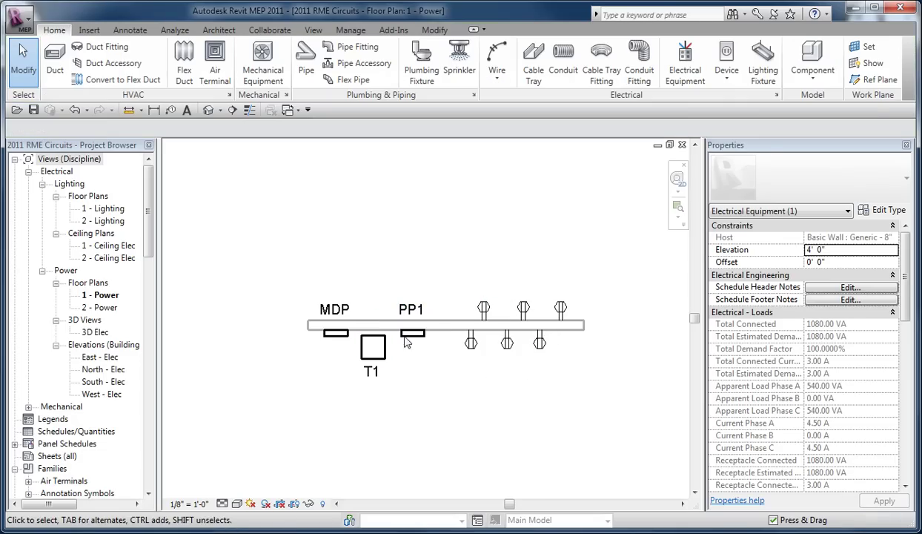
left_click(415, 353)
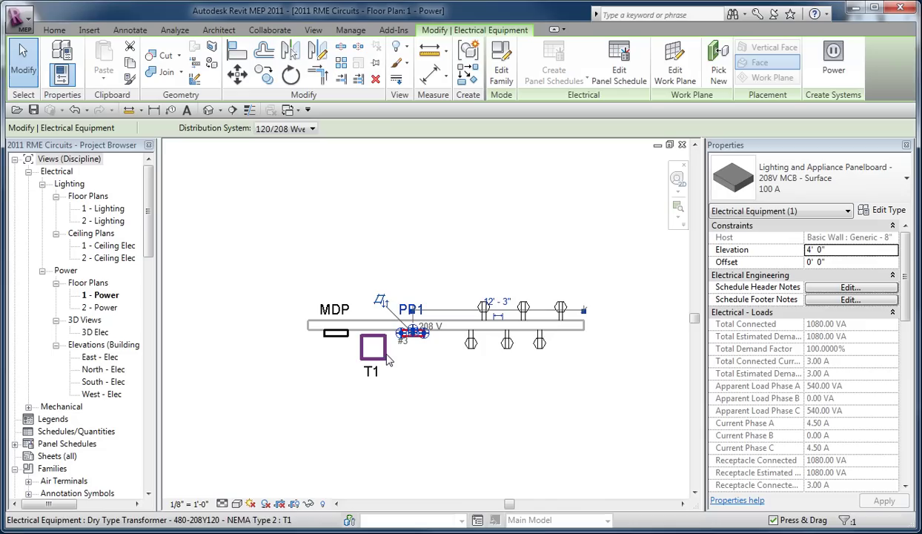
left_click(833, 62)
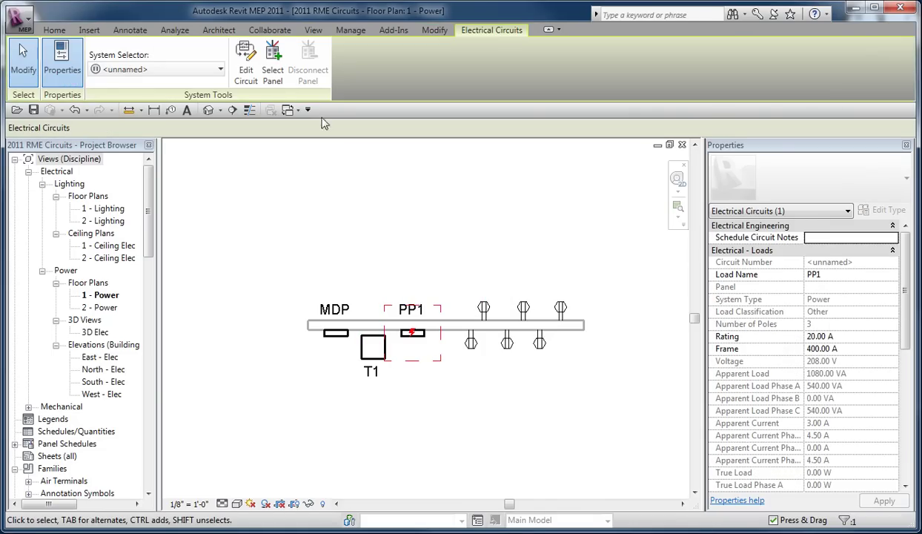
left_click(272, 59)
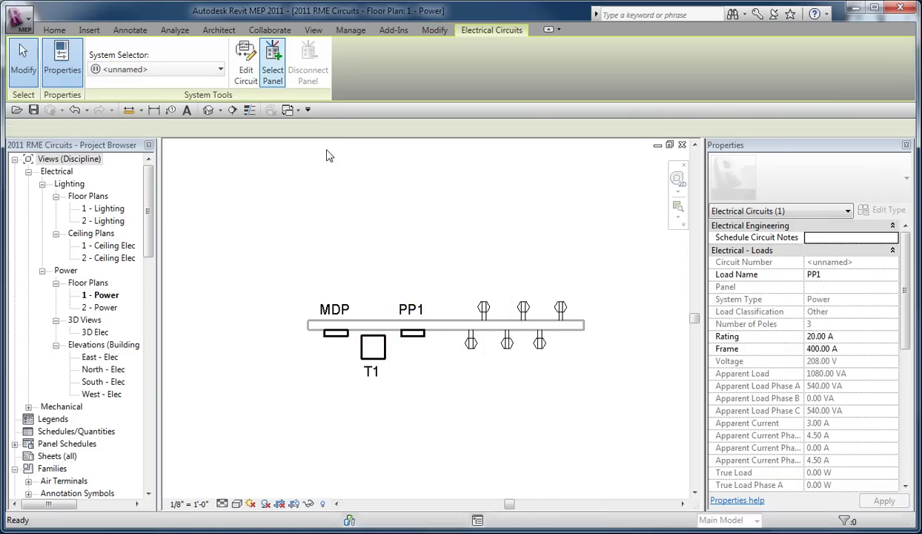
left_click(383, 357)
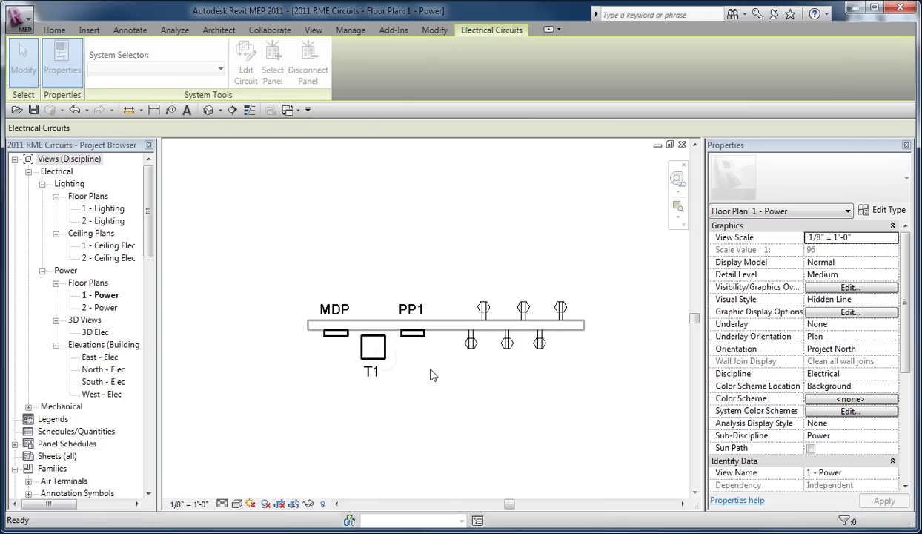
left_click(483, 226)
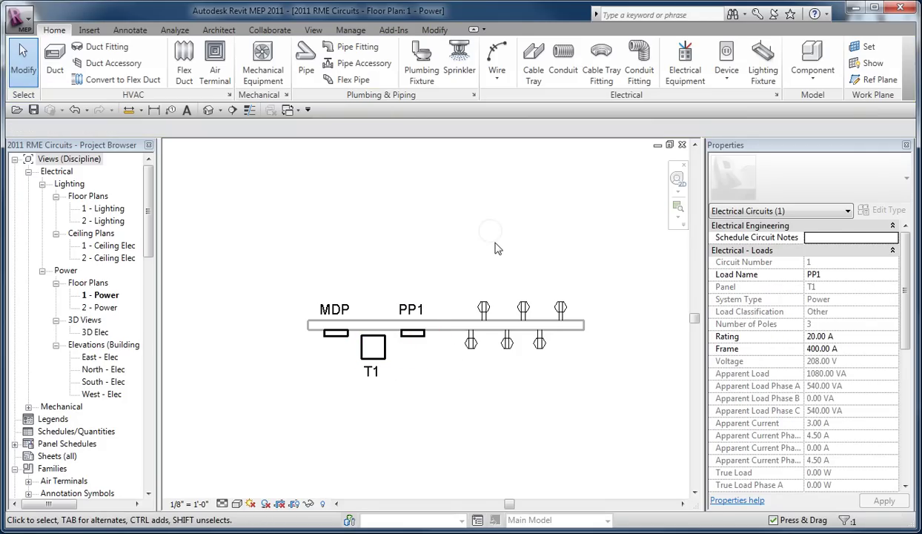
- Feed transformer T1 from panel MDP with a 3-pole, 480 V circuit 1,3,5
left_click(398, 366)
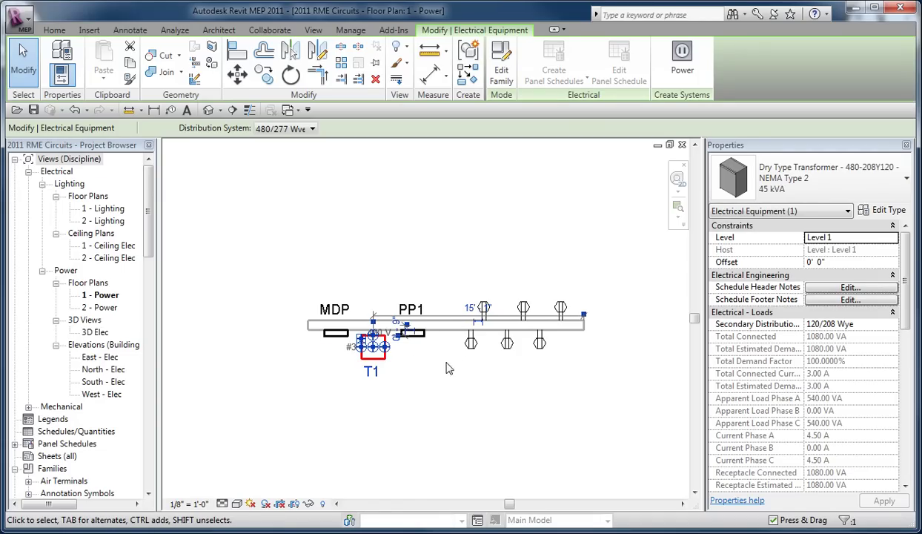
left_click(682, 69)
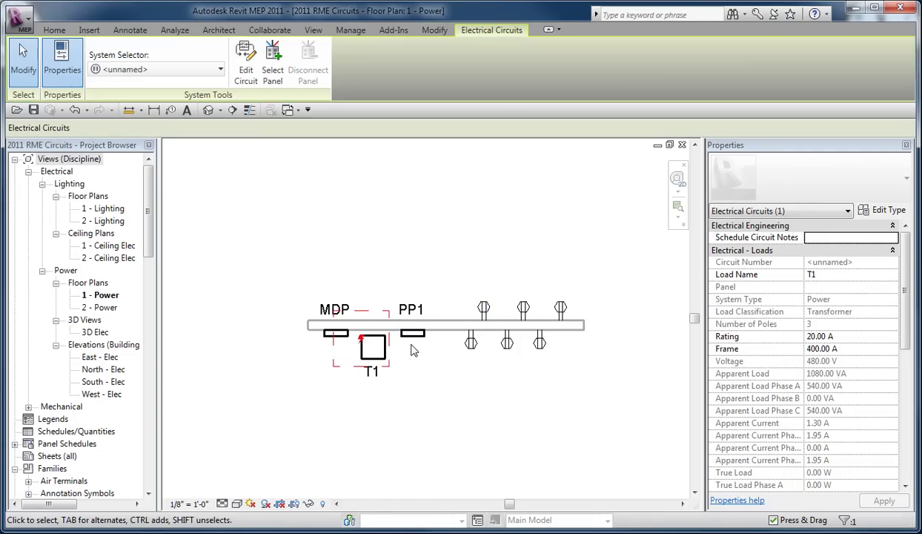
left_click(272, 60)
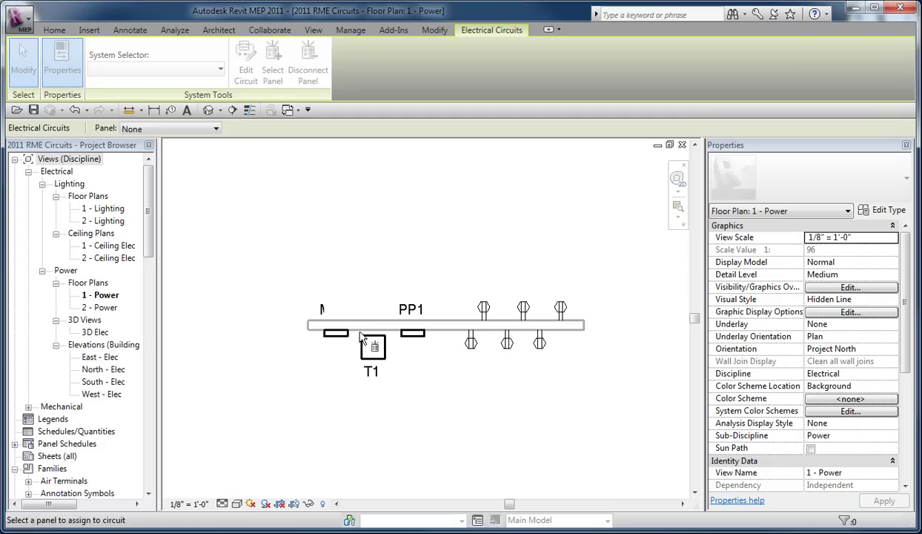
left_click(338, 333)
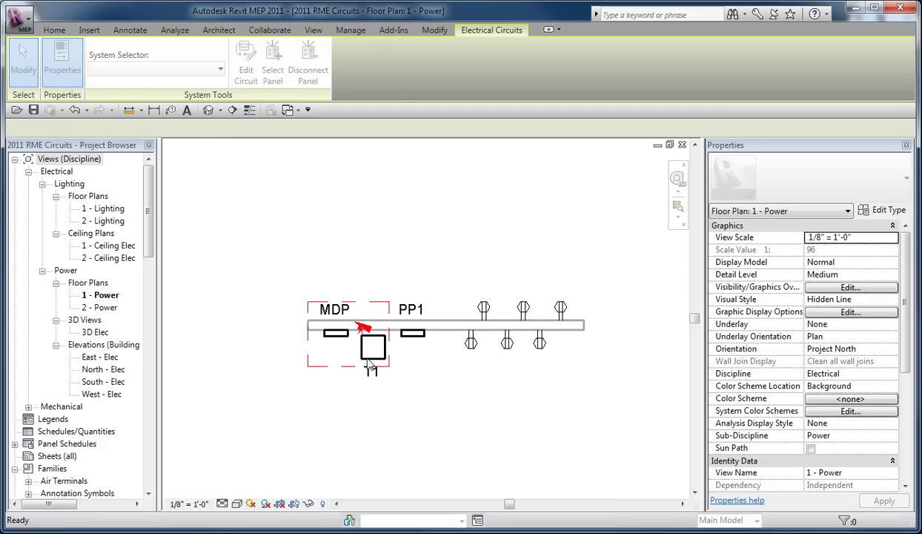
left_click(420, 241)
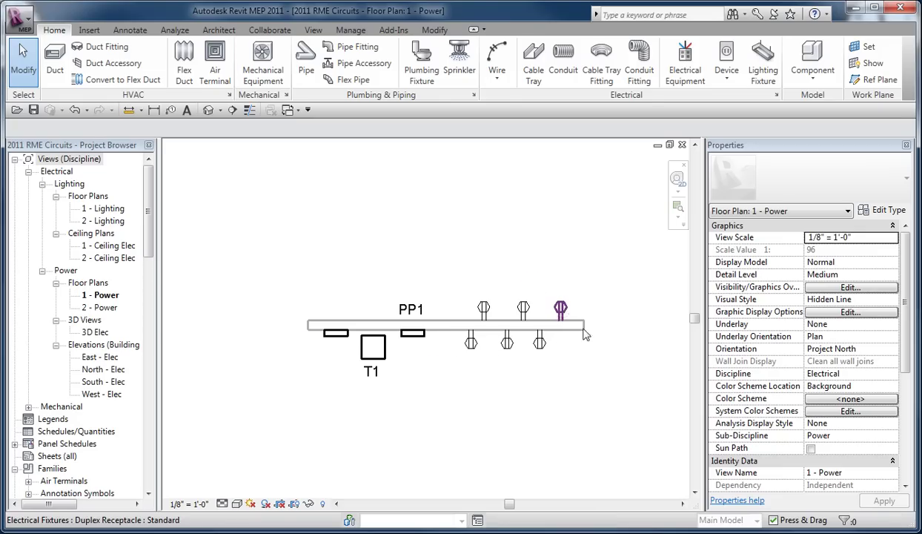
left_click(562, 310)
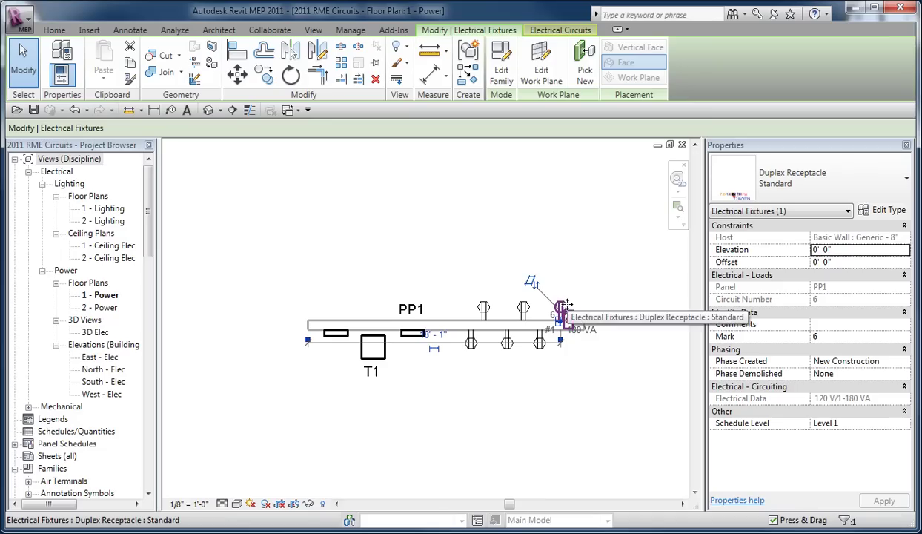
left_click(570, 259)
left_click(579, 307)
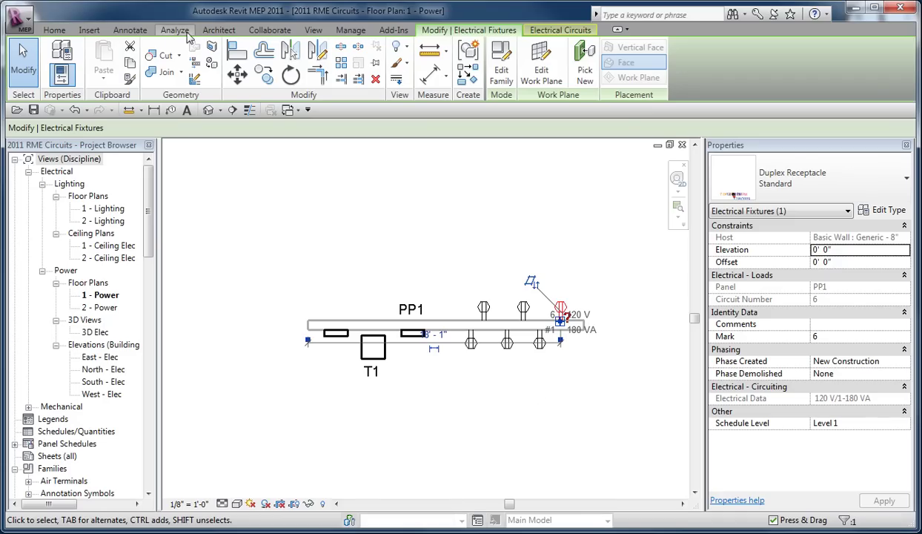
left_click(260, 31)
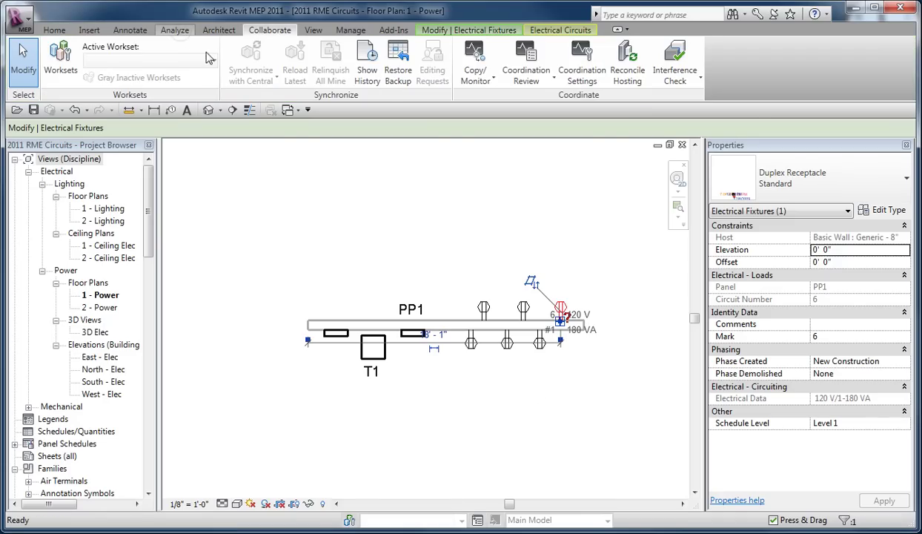
- Open the System Browser and expand Electrical > Power to list the circuits under MDP and PP1
left_click(175, 29)
left_click(562, 63)
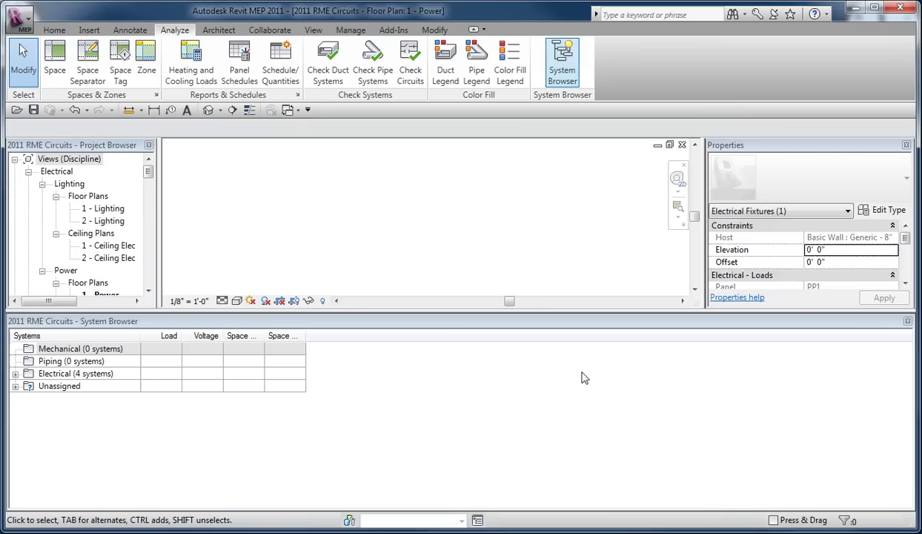
left_click(16, 373)
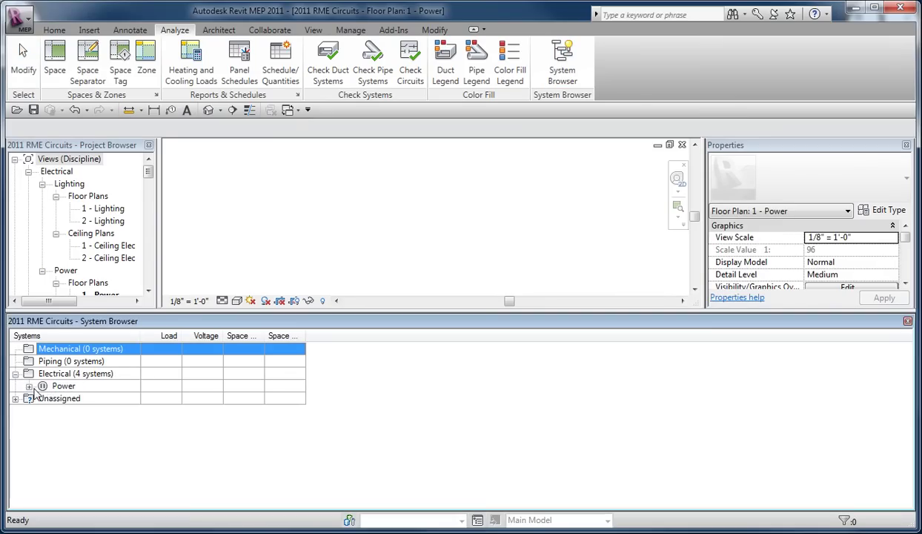
left_click(30, 386)
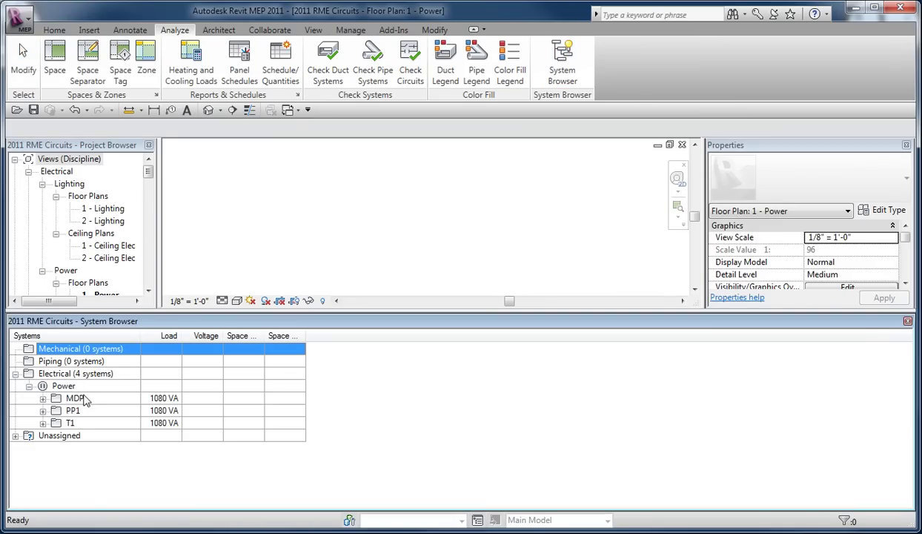
left_click(43, 398)
left_click(43, 423)
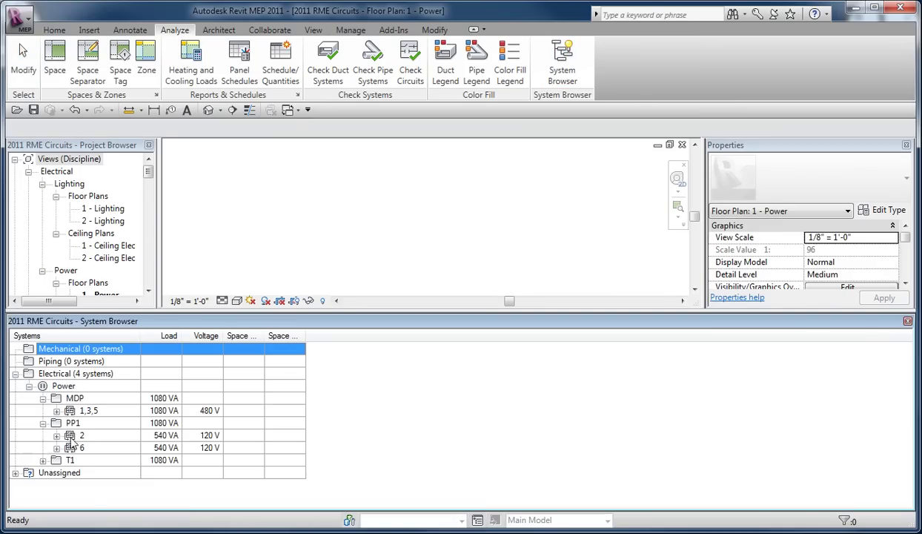
left_click(56, 435)
- Delete circuit 2 from PP1, leaving only circuit 6 at 540 VA, and return to the 1 - Power plan
left_click(74, 437)
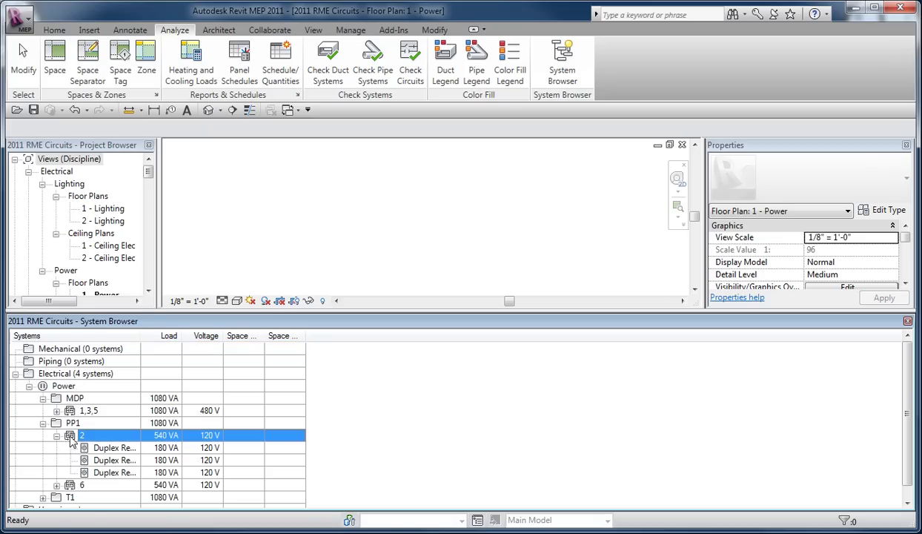
right_click(72, 438)
left_click(104, 531)
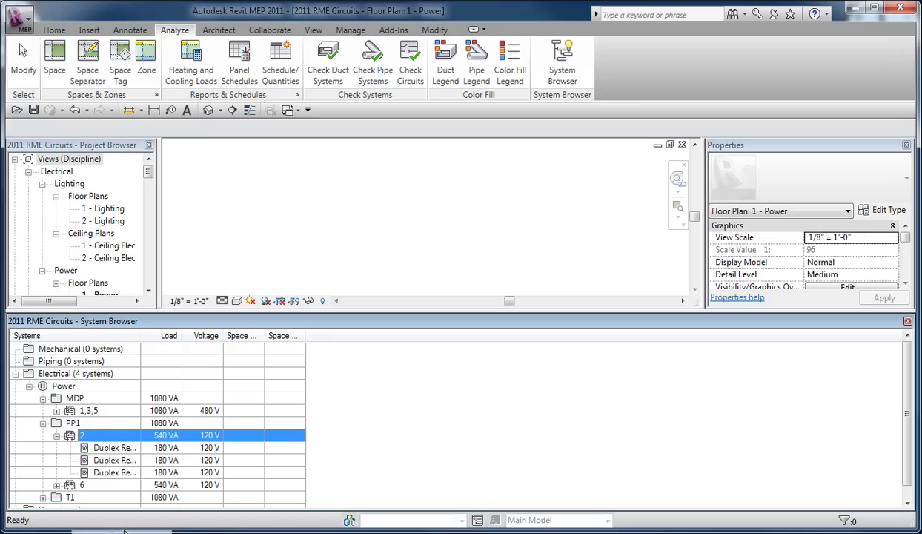
left_click(907, 321)
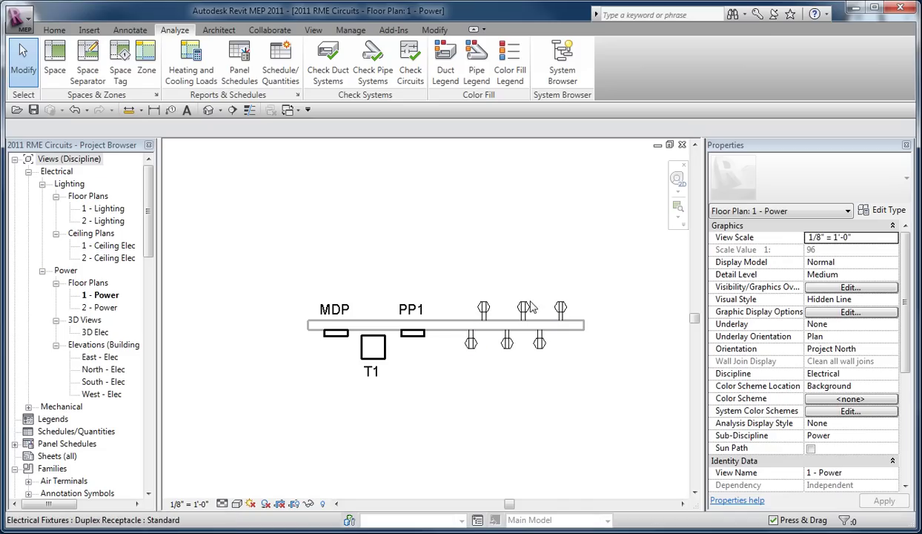